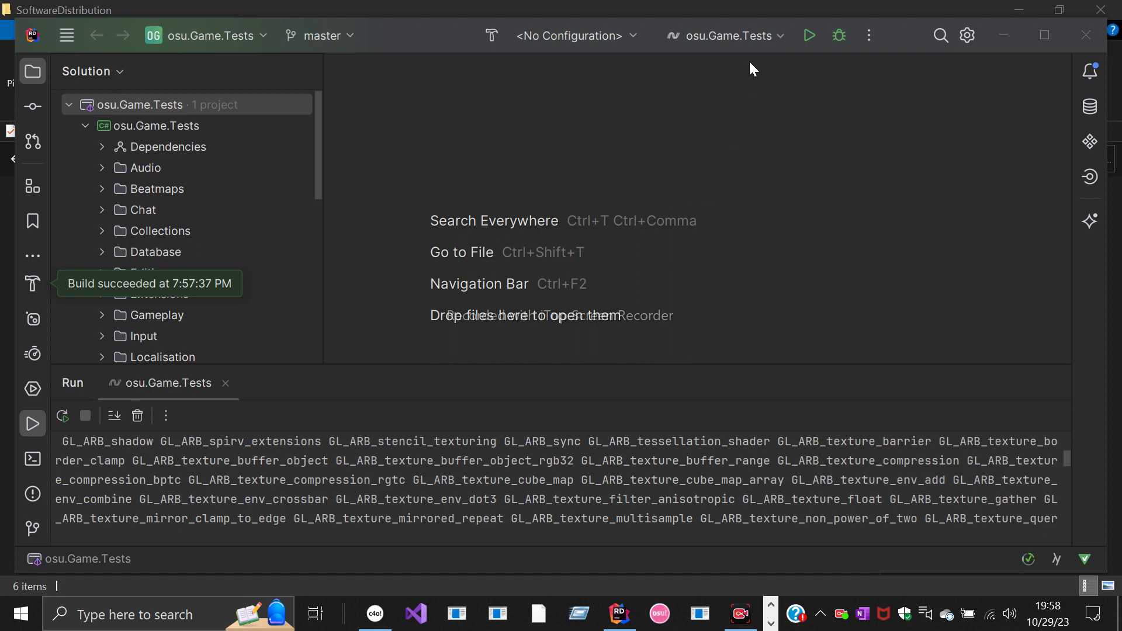
Bring the previous osu!lazer testing window to the front from the taskbar
left_click(702, 625)
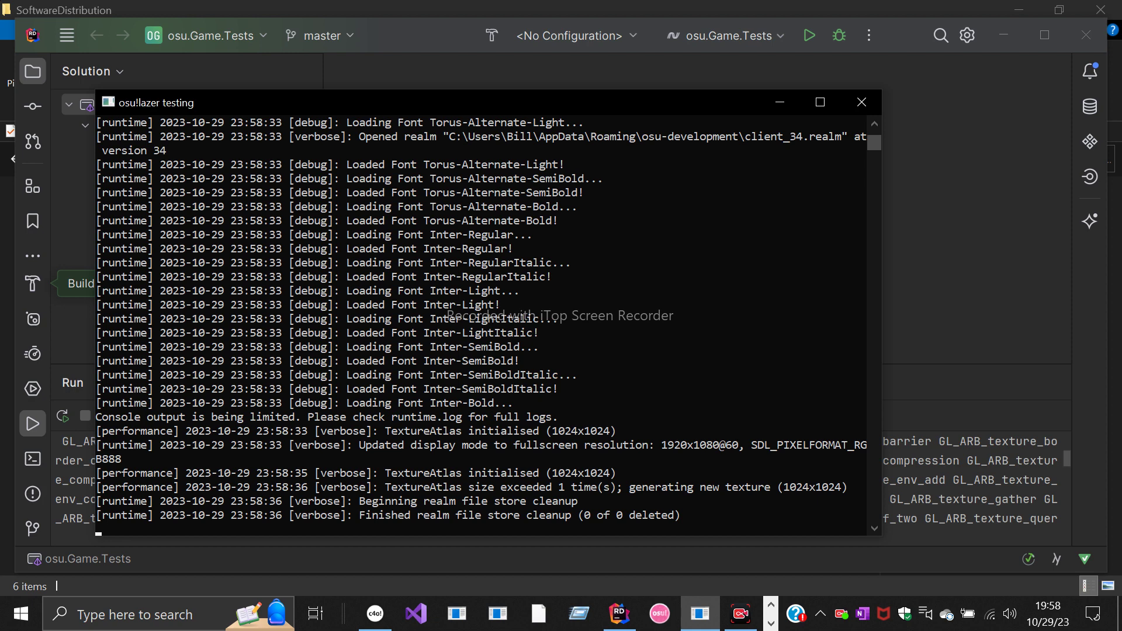
Close the osu!lazer testing window, check the run configuration list, and return to Rider
left_click(861, 102)
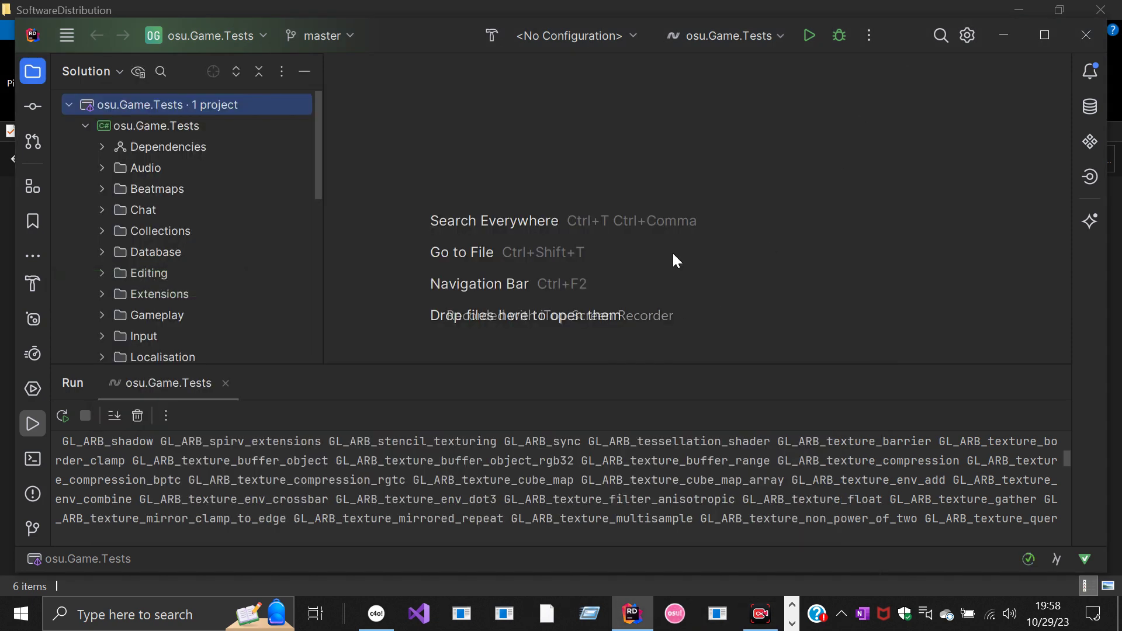
left_click(756, 40)
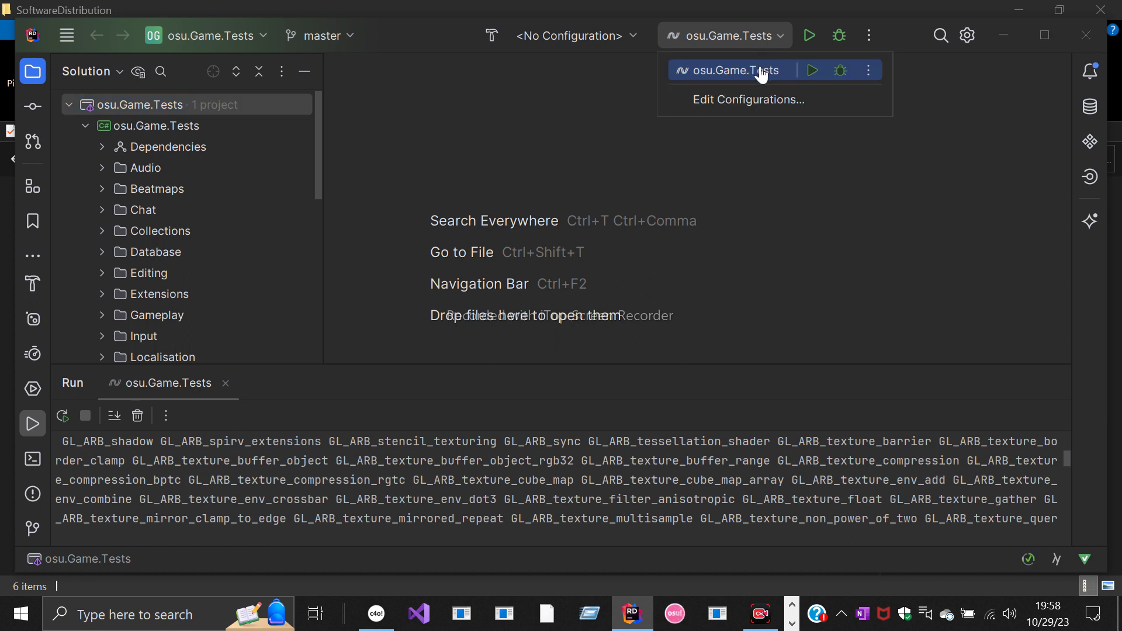
left_click(635, 616)
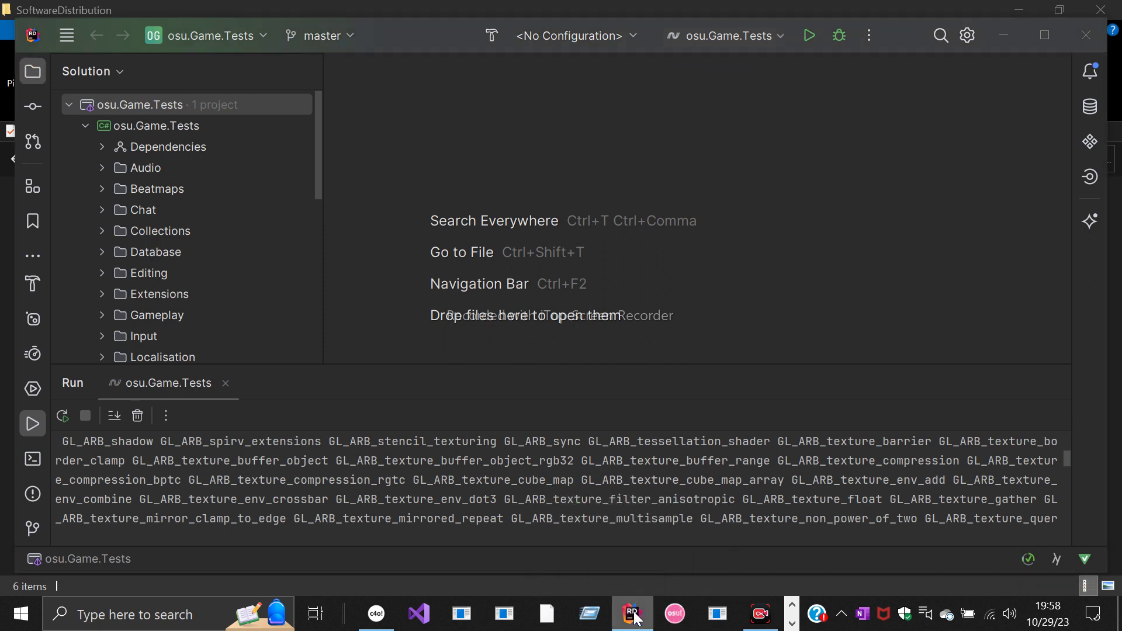
right_click(635, 616)
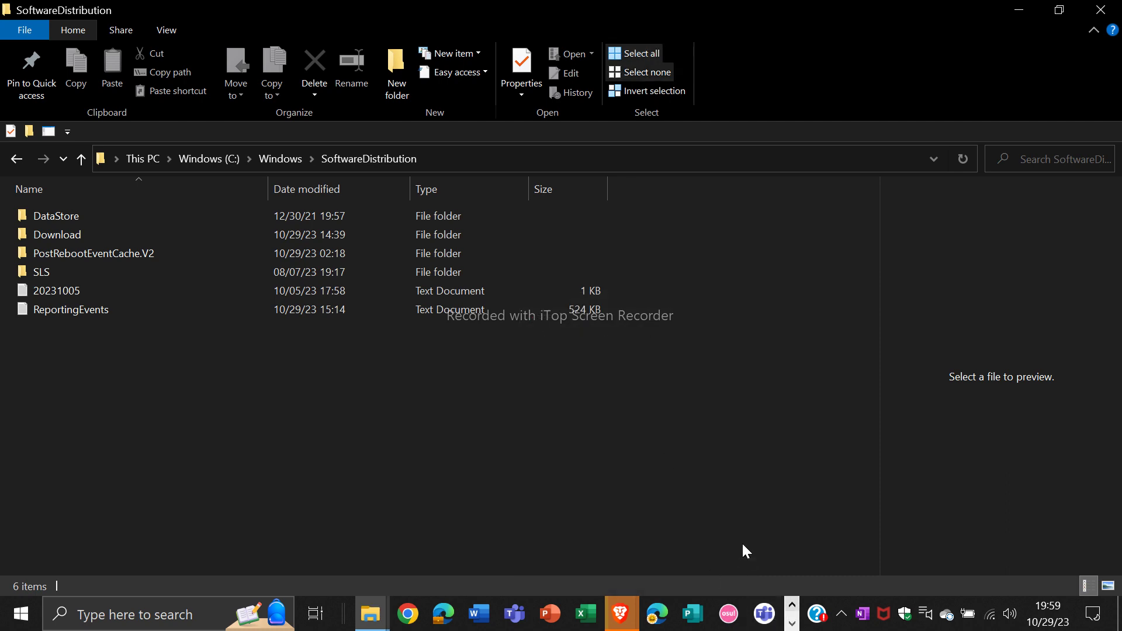
key("alt+Tab")
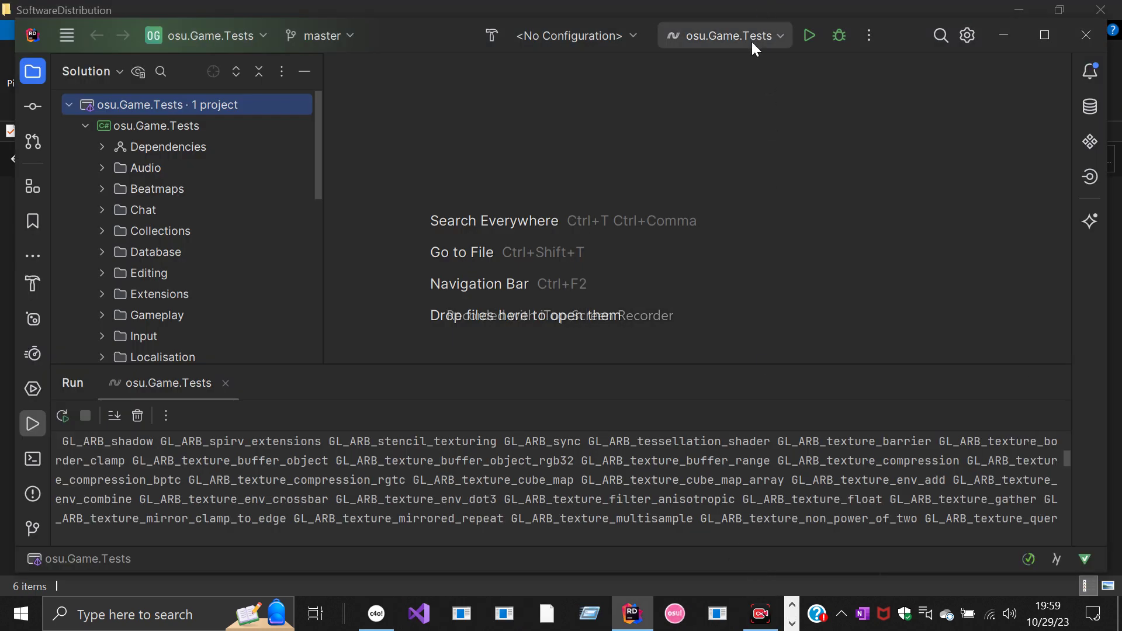
Launch the osu.Game.Tests configuration from the run configuration dropdown
left_click(752, 39)
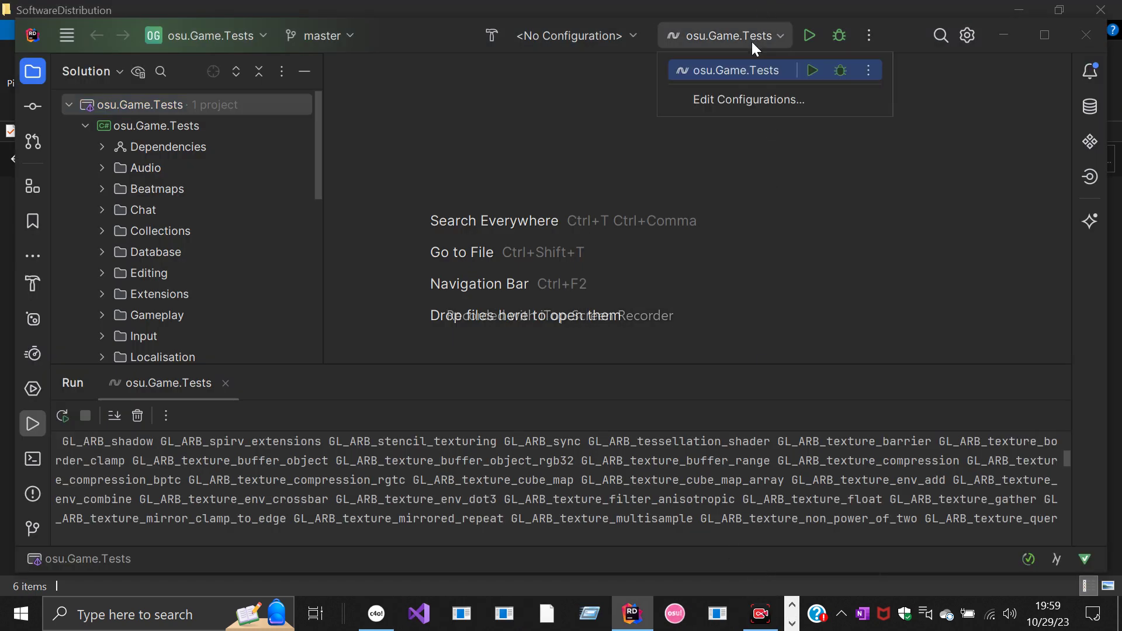
left_click(748, 31)
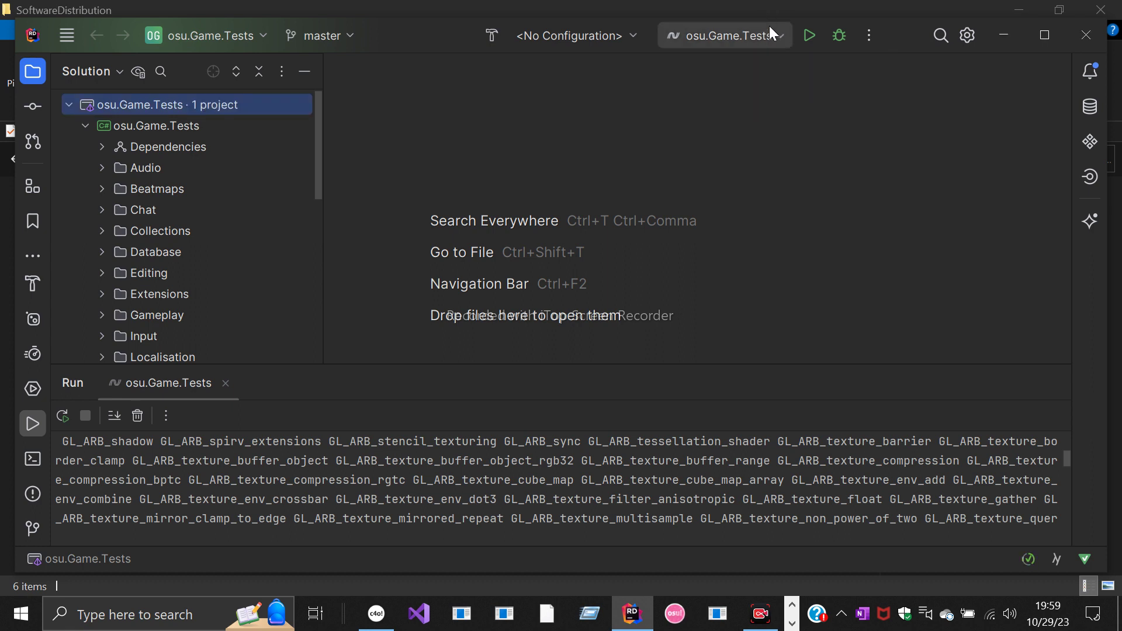
left_click(761, 38)
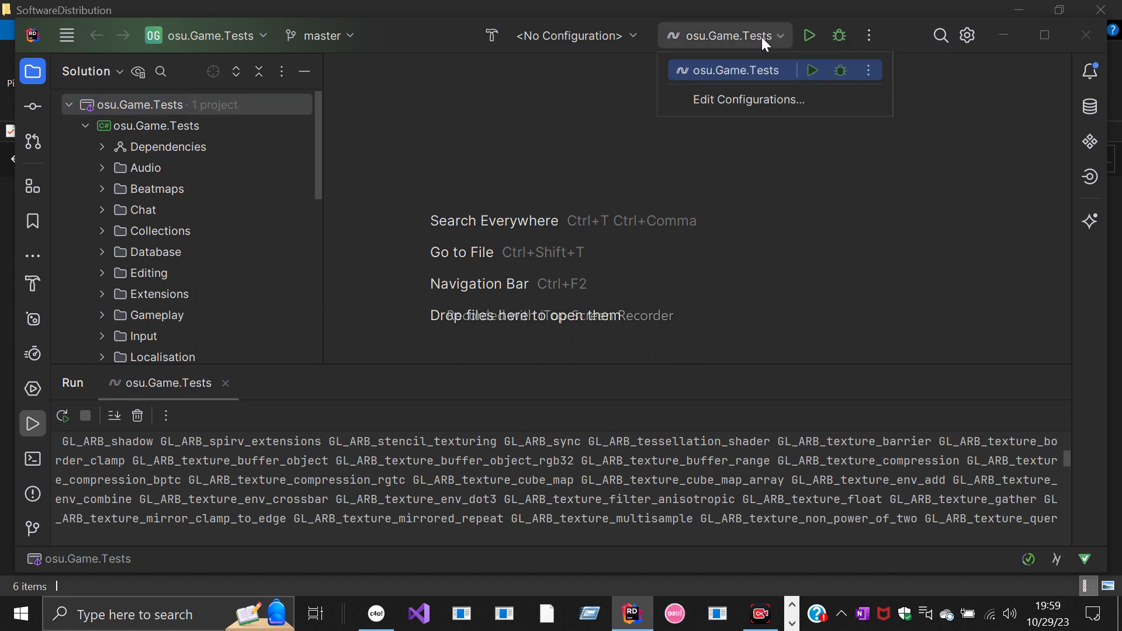
left_click(814, 70)
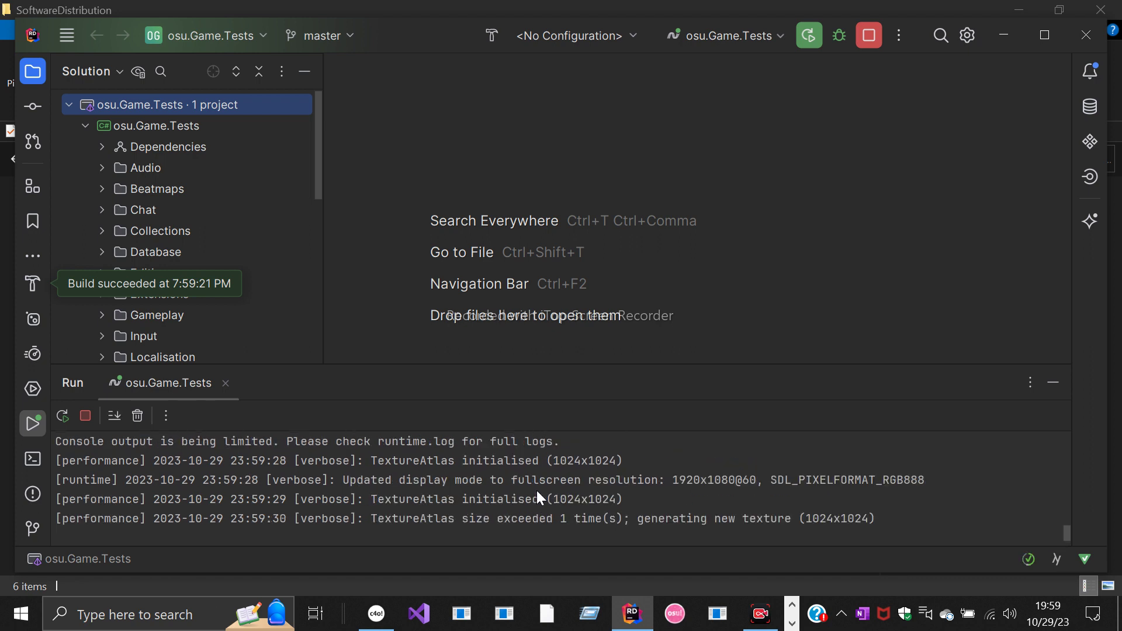
scroll(537, 490, "up", 1)
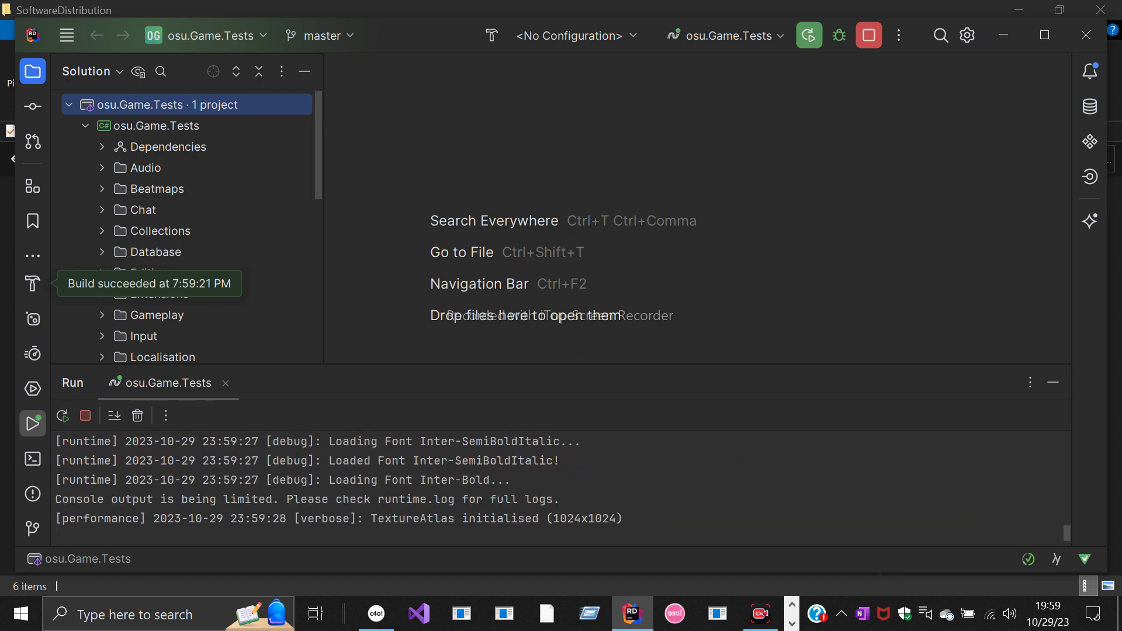